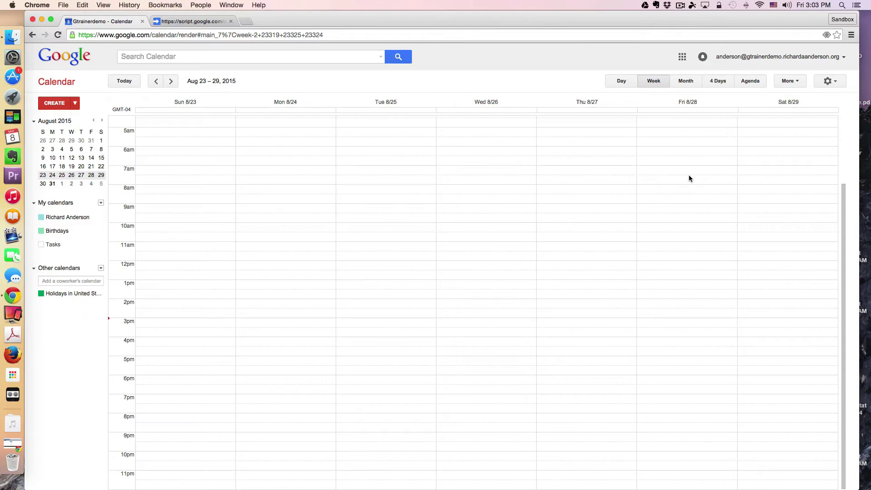
Step: Review the WIS repeating event form, then return to the empty Aug 23–29, 2015 calendar week
click(207, 23)
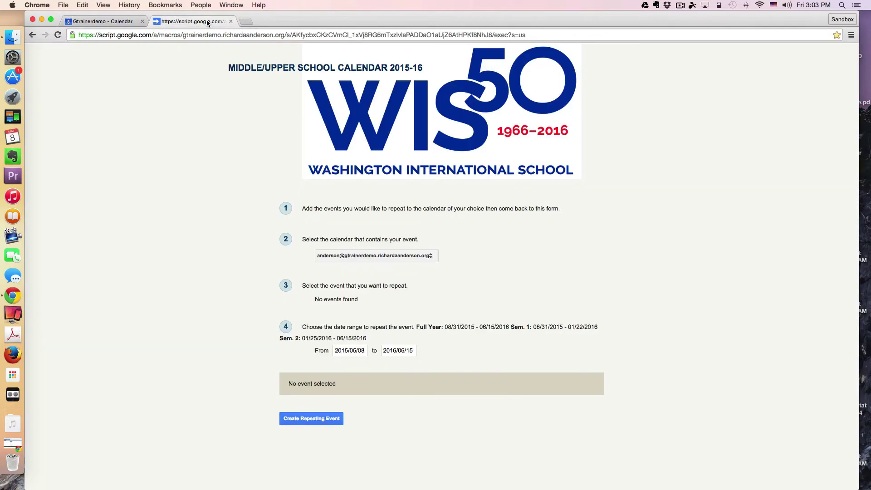
drag(279, 18, 281, 17)
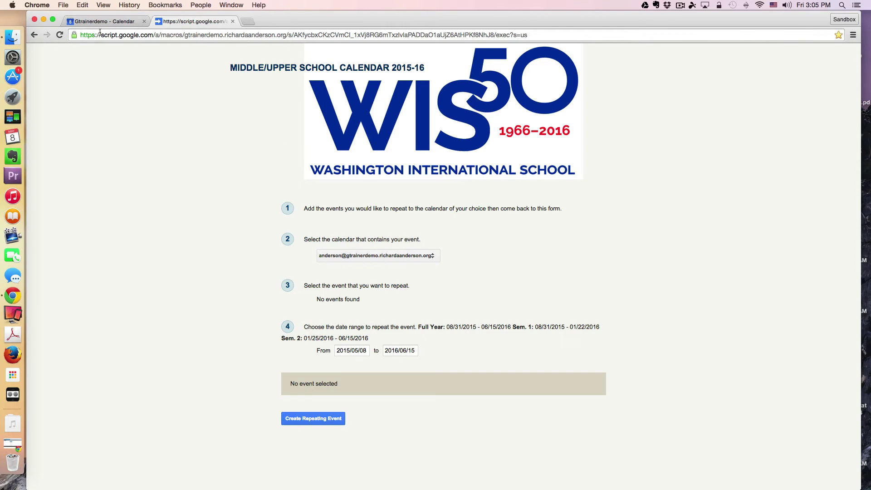
click(111, 22)
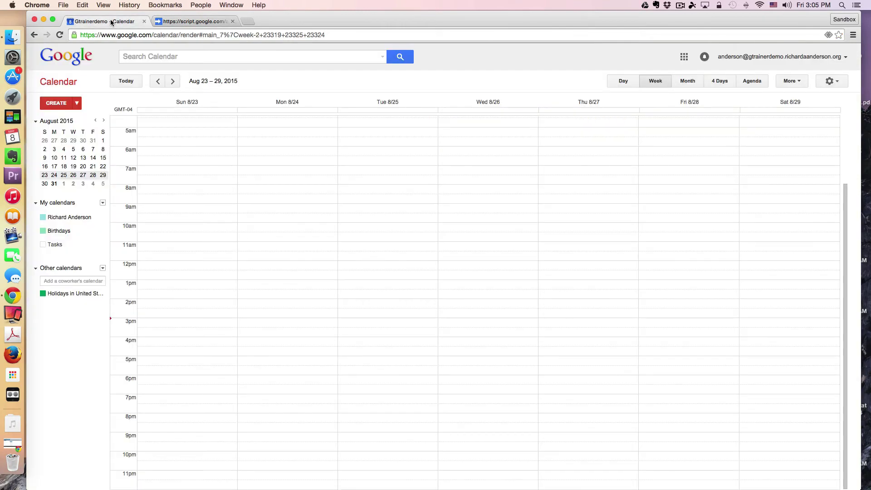
Step: In the Aug 30 week, add a Biology event on Monday 8/31, 8–9am
click(172, 81)
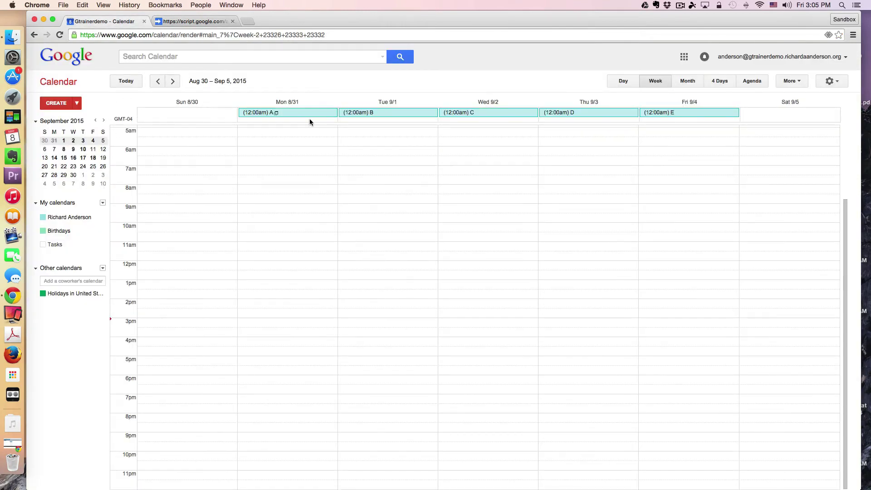
click(270, 193)
text(Biology)
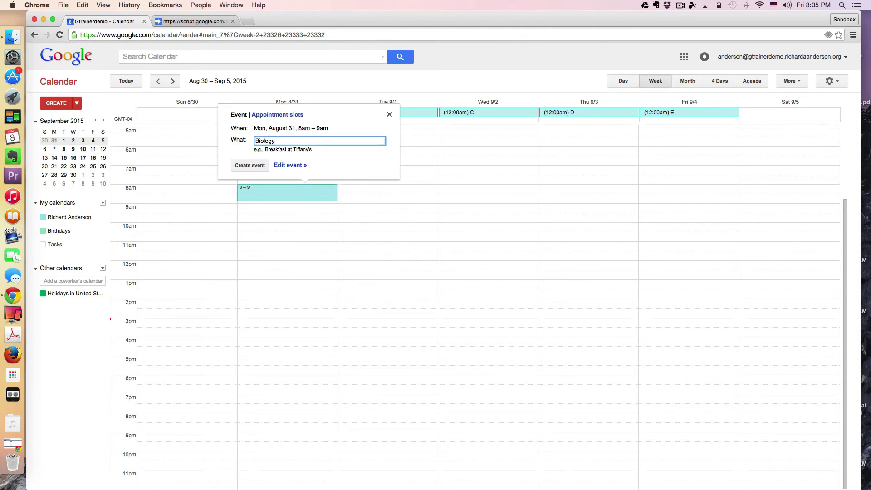
click(258, 164)
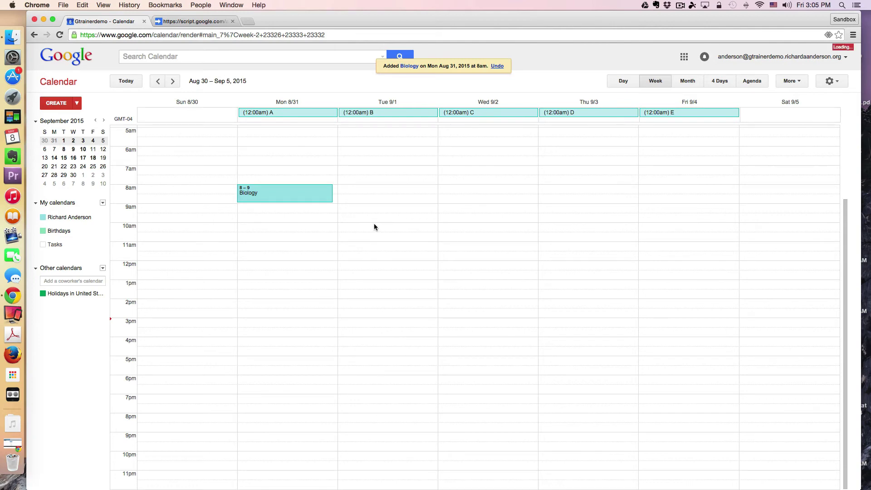
Step: Add a Chemistry event on Tuesday 9/1, 10–11am
click(374, 235)
text(Chistry)
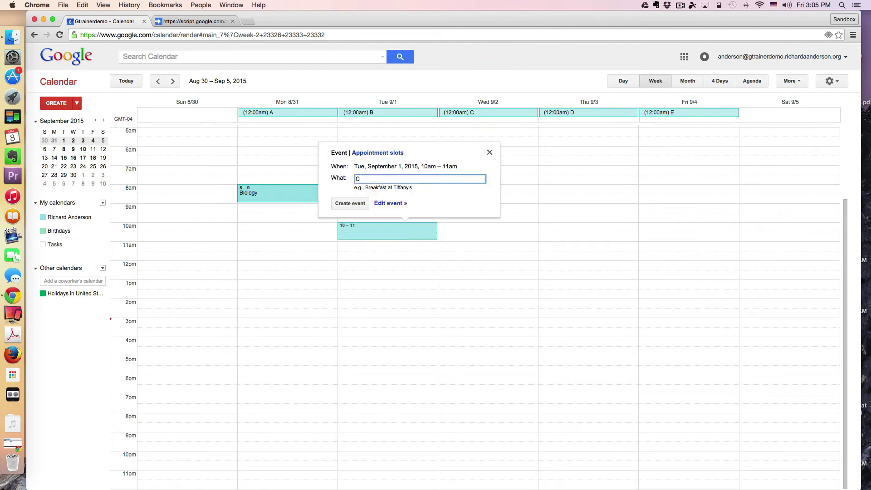
key(BackSpace)
key(BackSpace)
text(mistry)
click(350, 204)
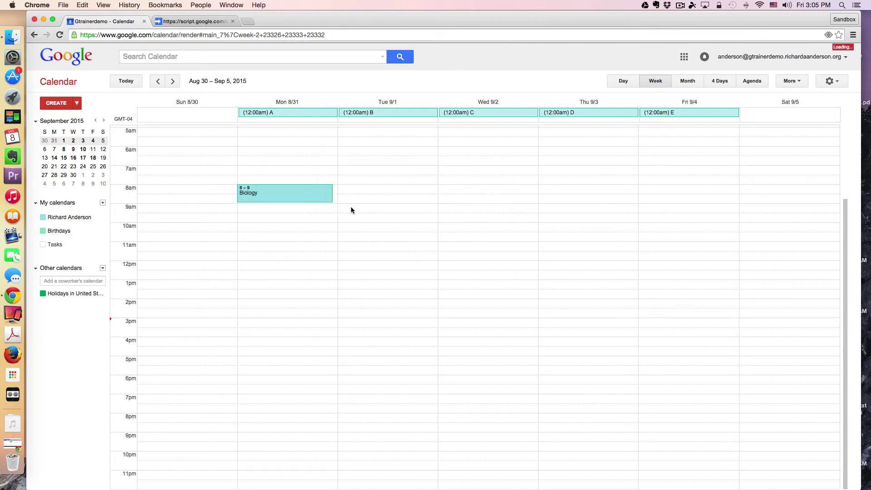
Step: Add a Physics event on Thursday 9/3, 1–2pm
click(574, 284)
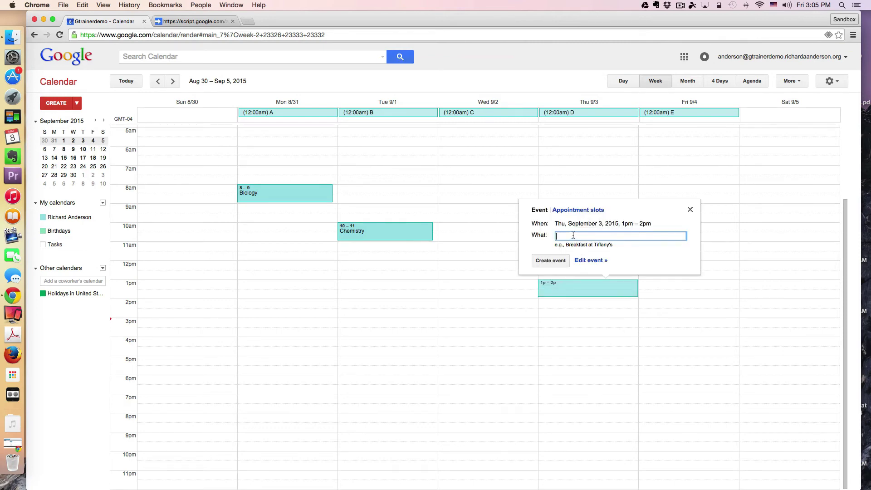
text(PHysi)
key(BackSpace)
key(BackSpace)
key(BackSpace)
key(BackSpace)
text(hysics)
click(554, 261)
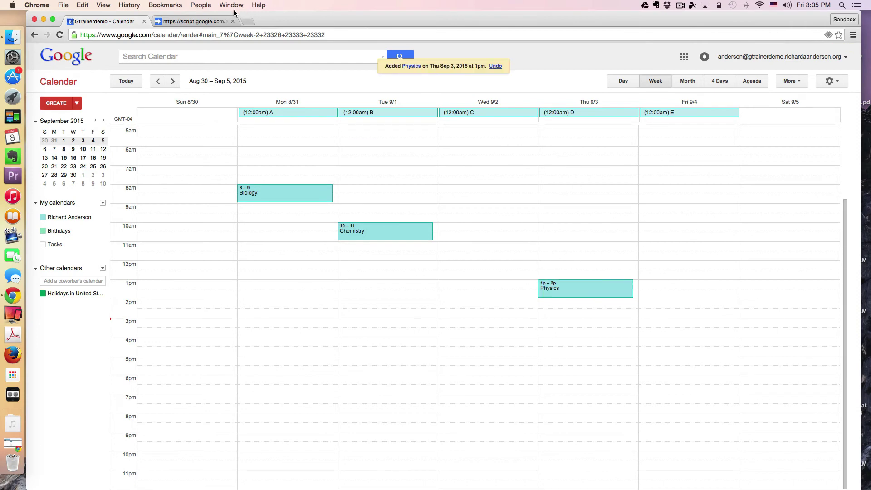
click(210, 21)
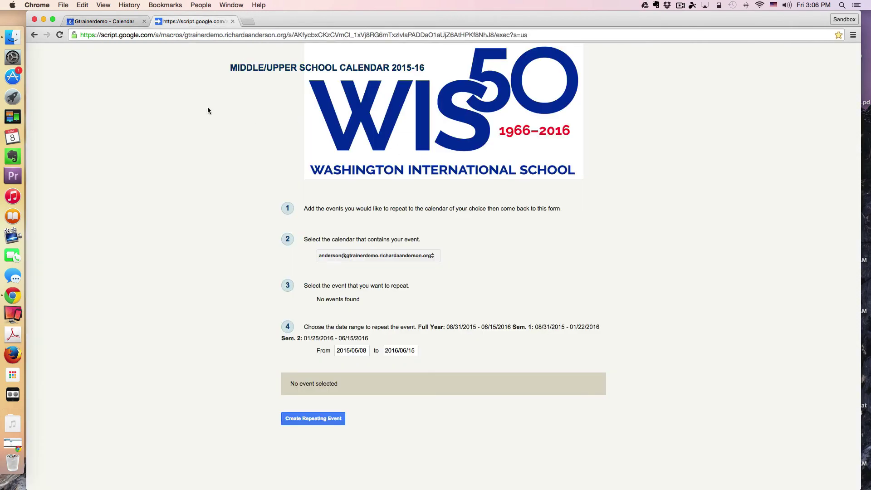
Step: Reload the form and repeat the 8/31 (A) Biology event on every A day
click(60, 35)
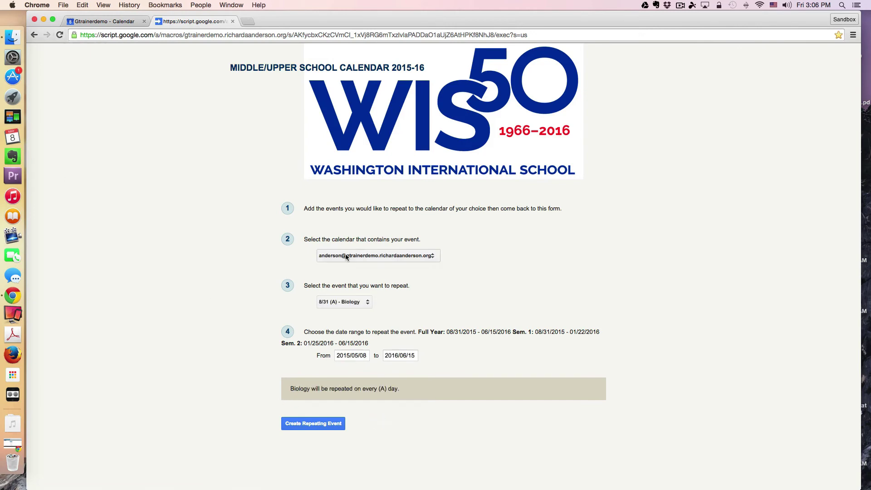
click(368, 302)
click(356, 302)
click(322, 424)
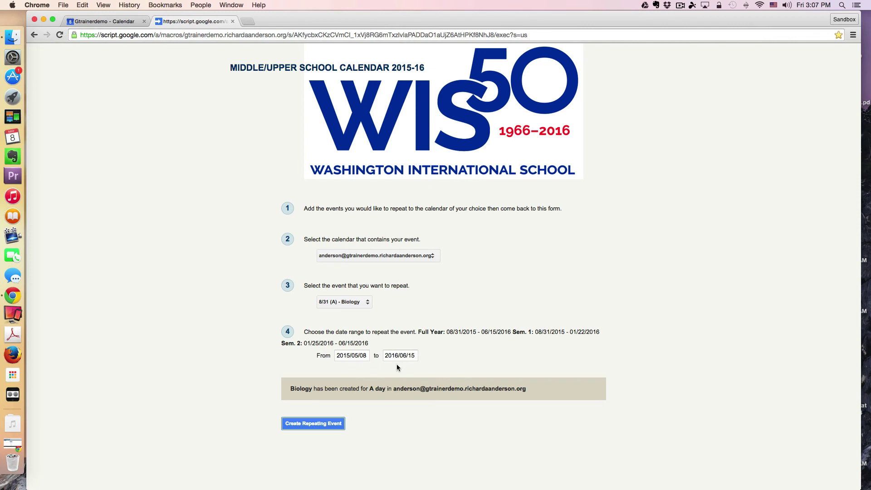
click(366, 301)
Step: Repeat 9/1 (B) Chemistry on every B day and 9/3 (D) Physics on every D day
click(368, 309)
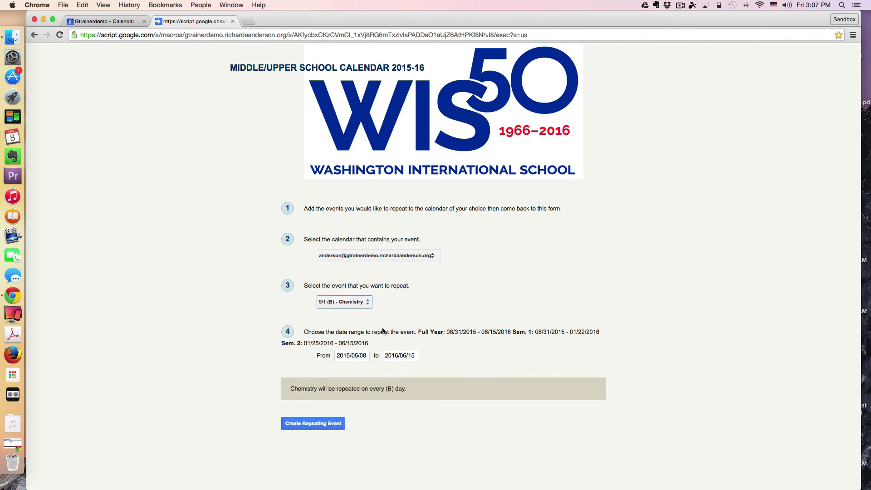
click(334, 426)
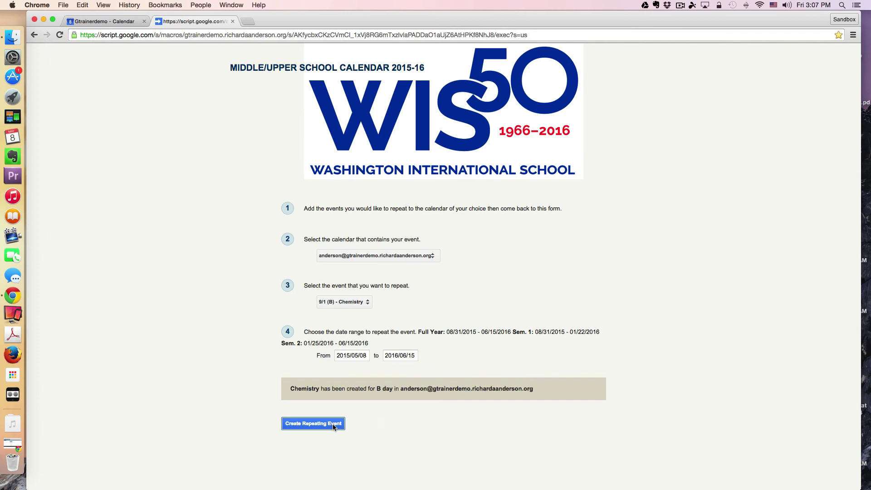
click(368, 301)
click(368, 308)
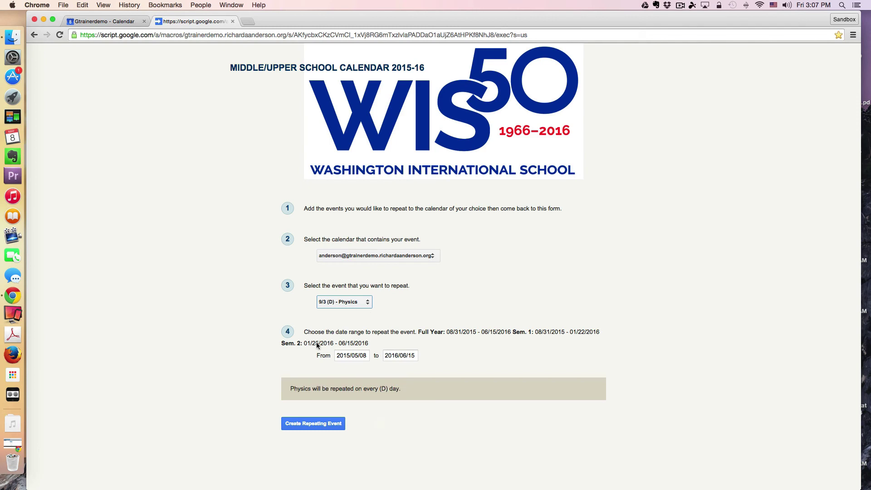
click(327, 425)
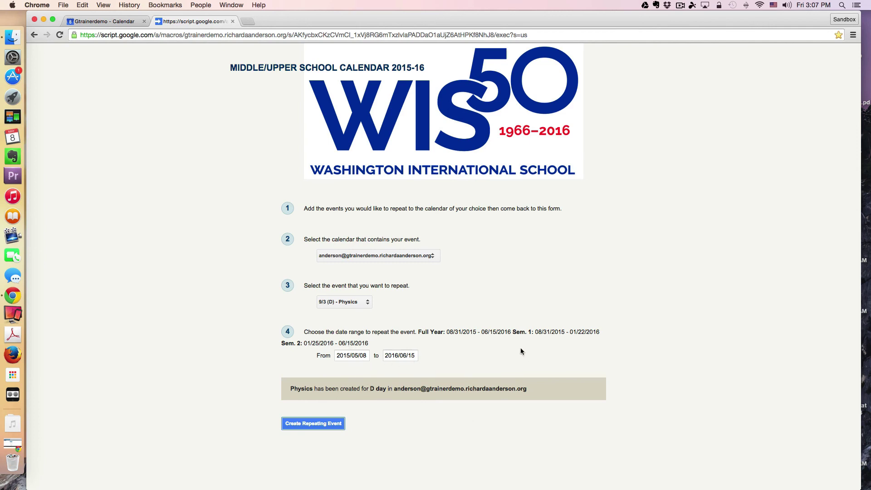
Step: Page the calendar forward to the Jan 31 – Feb 6, 2016 week to verify the repeated classes
click(90, 23)
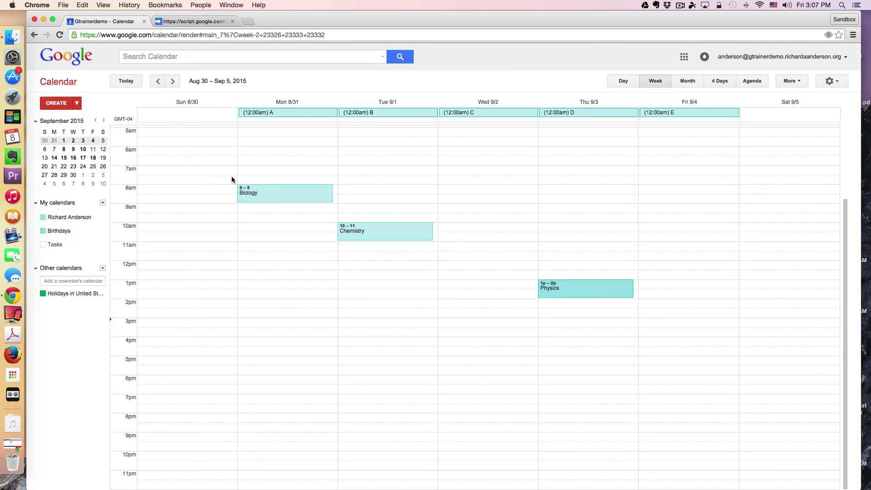
scroll(266, 228, up, 2)
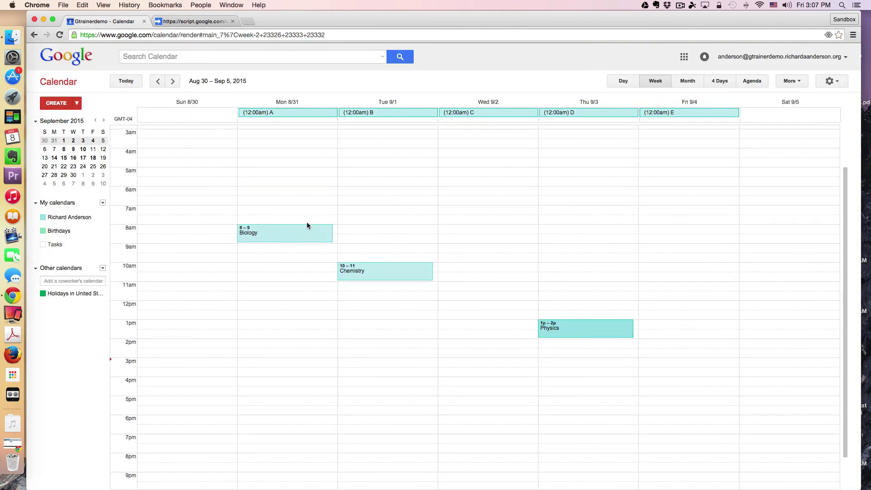
click(173, 82)
click(173, 82)
click(174, 82)
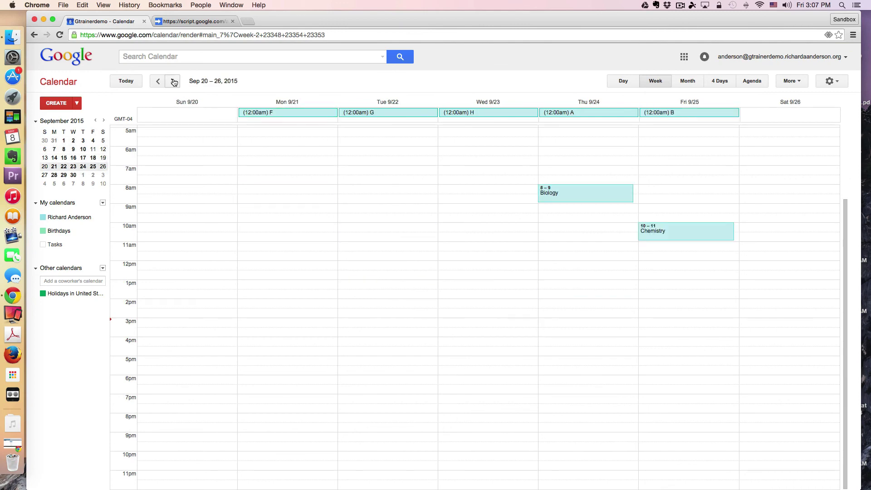
click(174, 81)
click(174, 82)
click(173, 82)
click(174, 82)
click(174, 82)
click(174, 82)
click(174, 81)
click(174, 82)
click(174, 81)
click(173, 82)
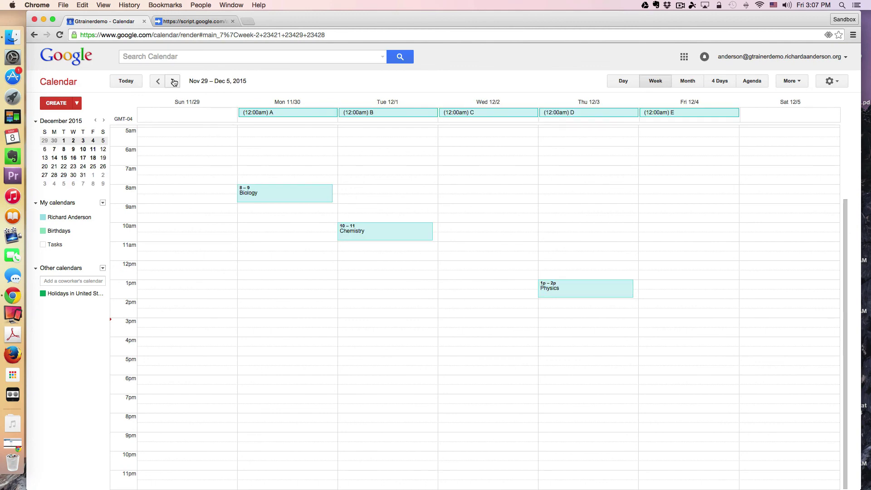
click(173, 82)
click(174, 82)
click(174, 81)
click(173, 82)
click(174, 82)
click(174, 81)
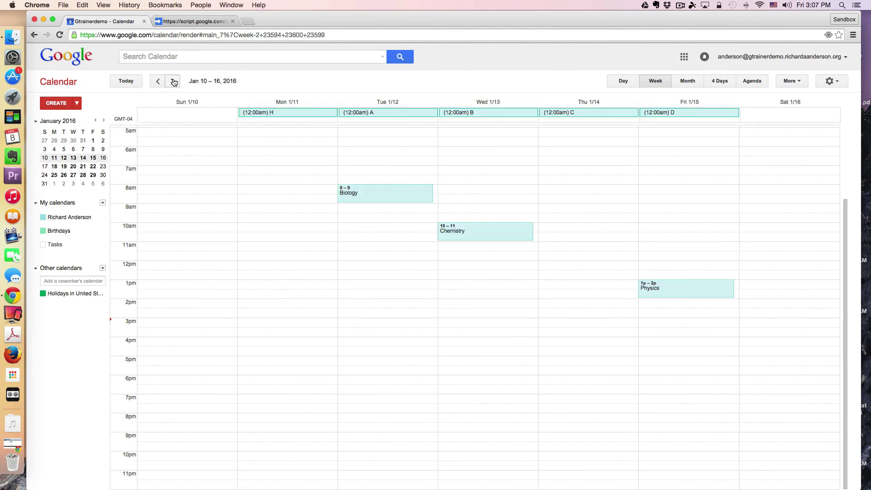
click(173, 82)
click(174, 82)
click(174, 81)
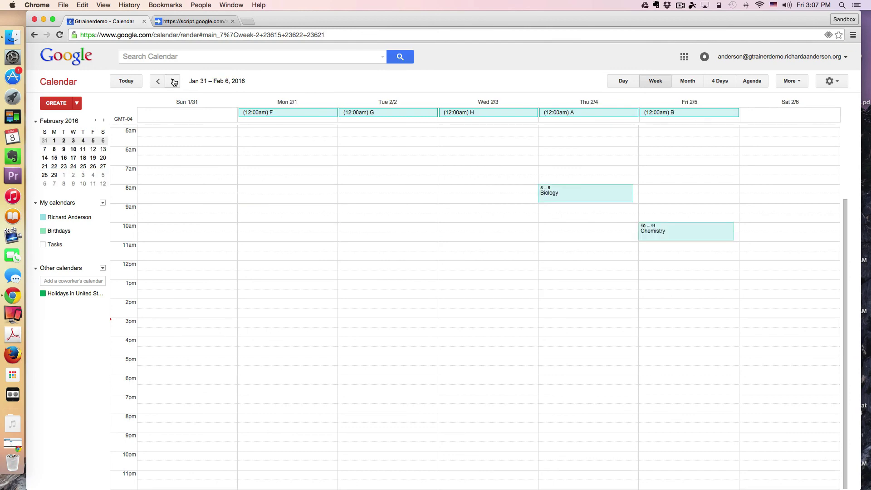